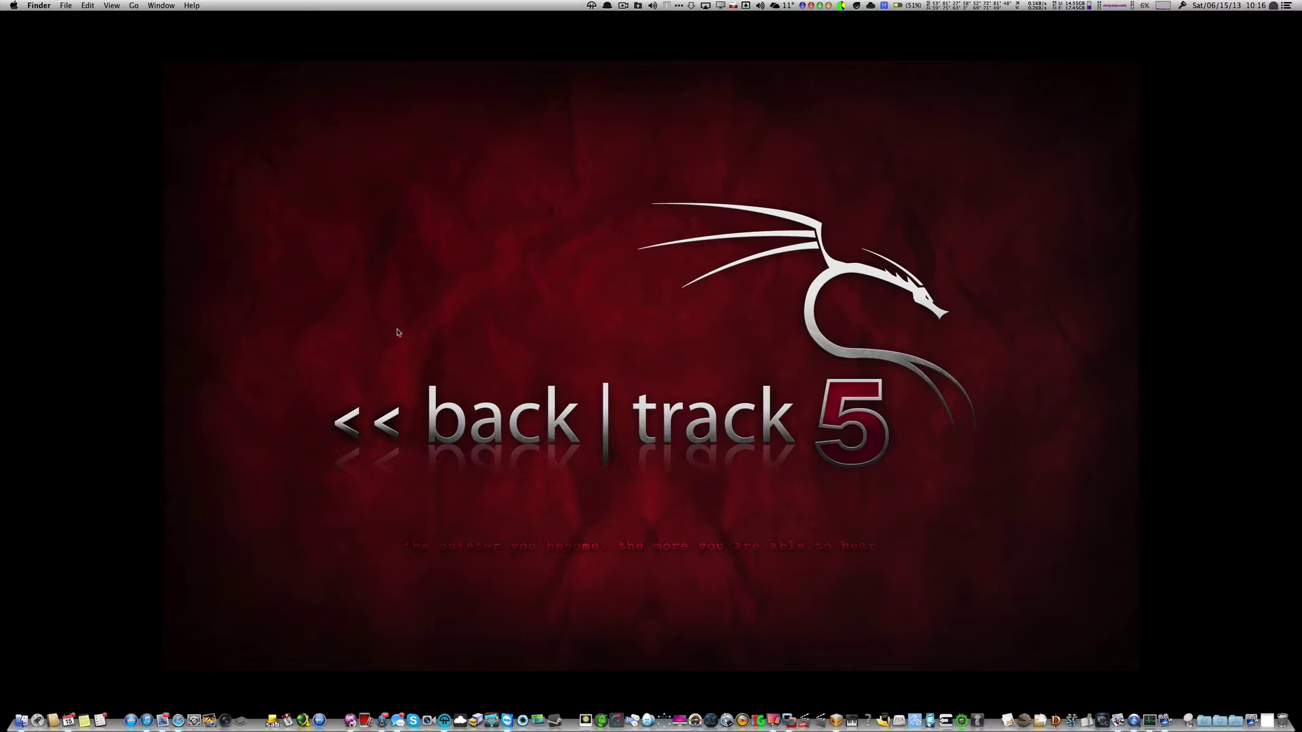
Step: Open the pasted Man of Steel iTunes Movie Trailers address in Safari via the launcher
{"action": "key", "text": "alt+space"}
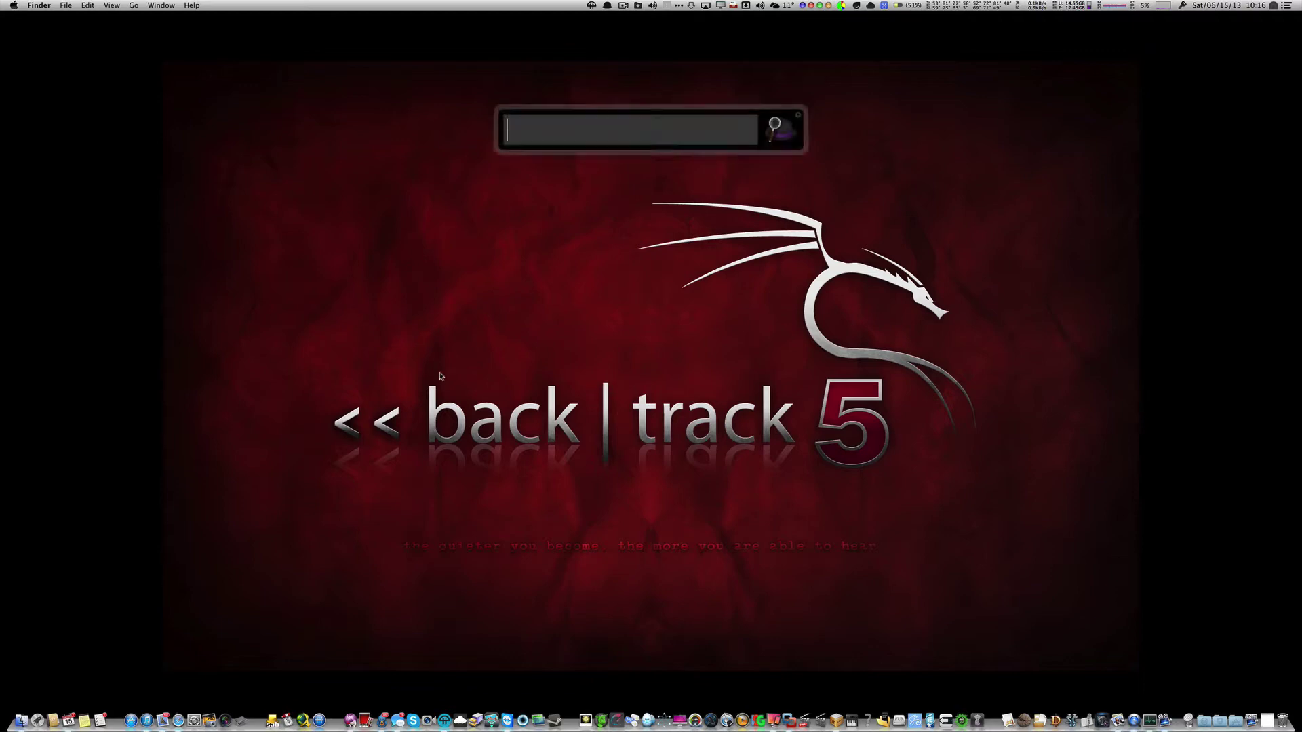
{"action": "key", "text": "super+v"}
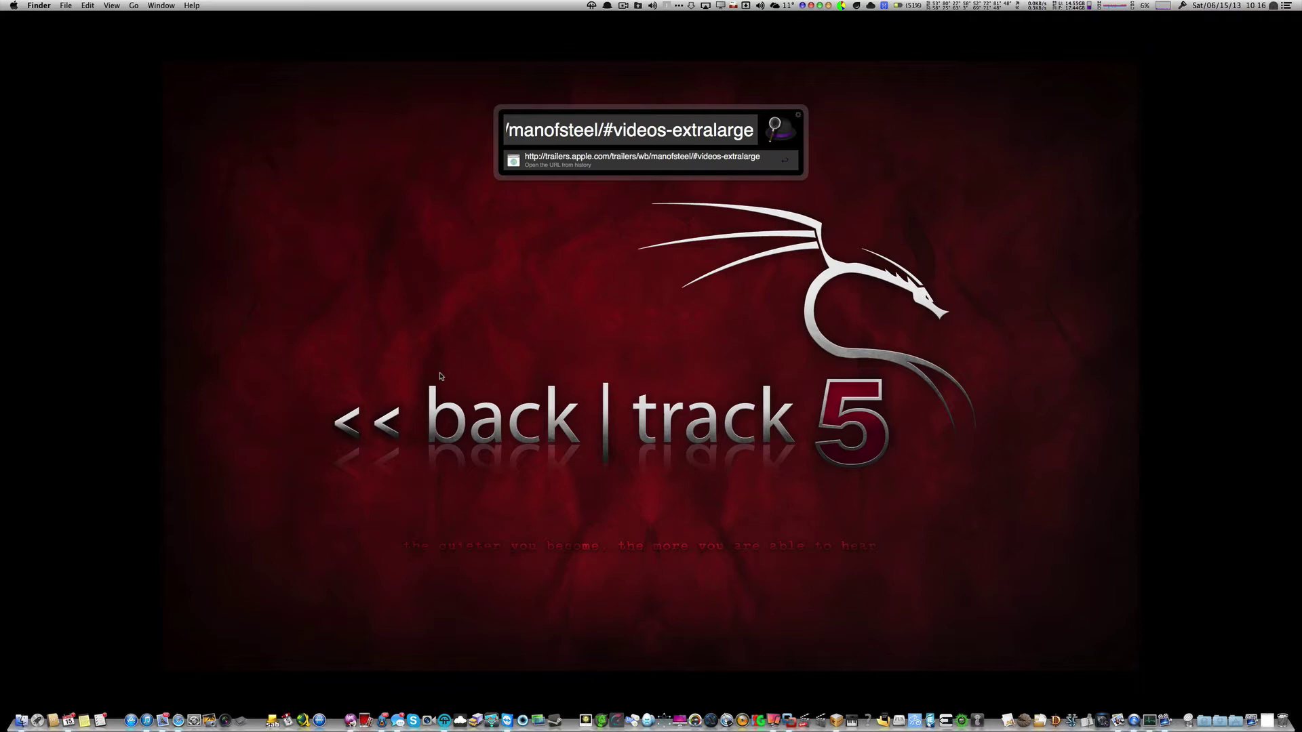
{"action": "key", "text": "Return"}
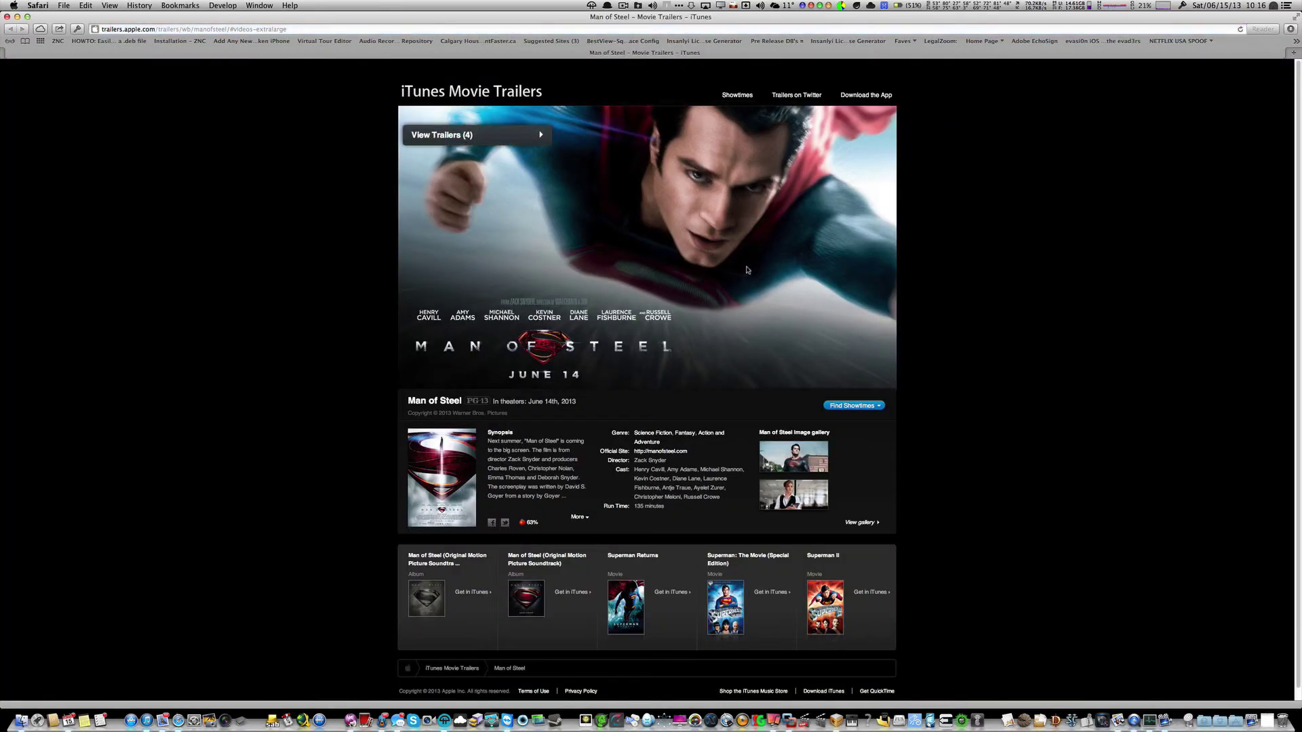
Step: Expand the list of four trailers and check Trailer 3's Watch Now quality choices
{"action": "left_click", "coordinate": [474, 135]}
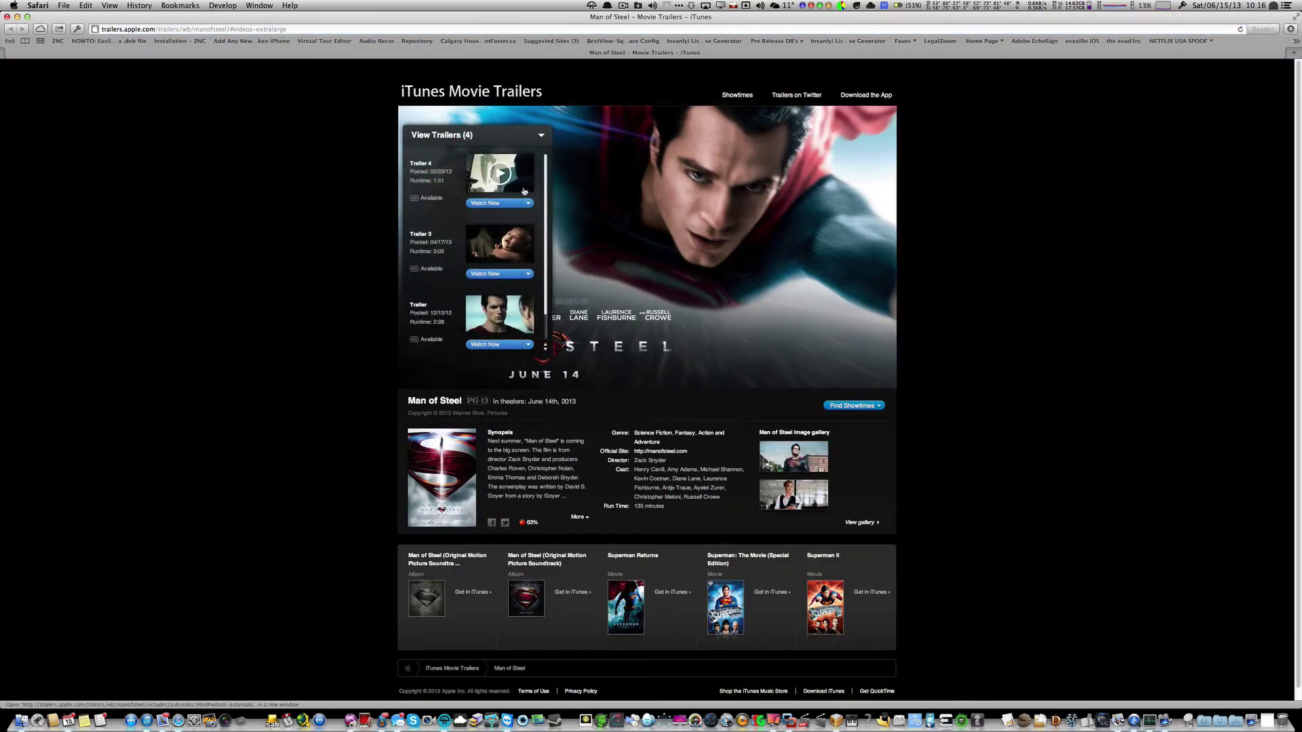
{"action": "scroll", "coordinate": [506, 245], "scroll_direction": "down", "scroll_amount": 1}
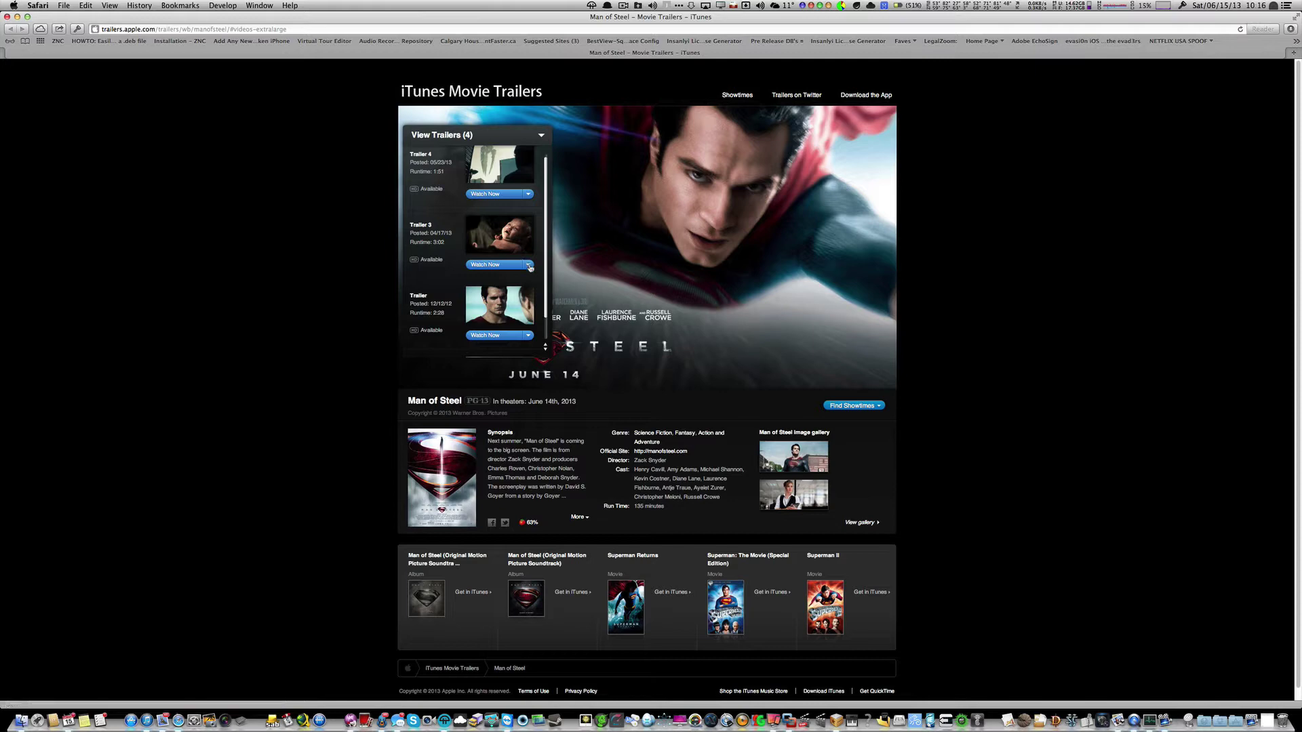
{"action": "left_click", "coordinate": [529, 265]}
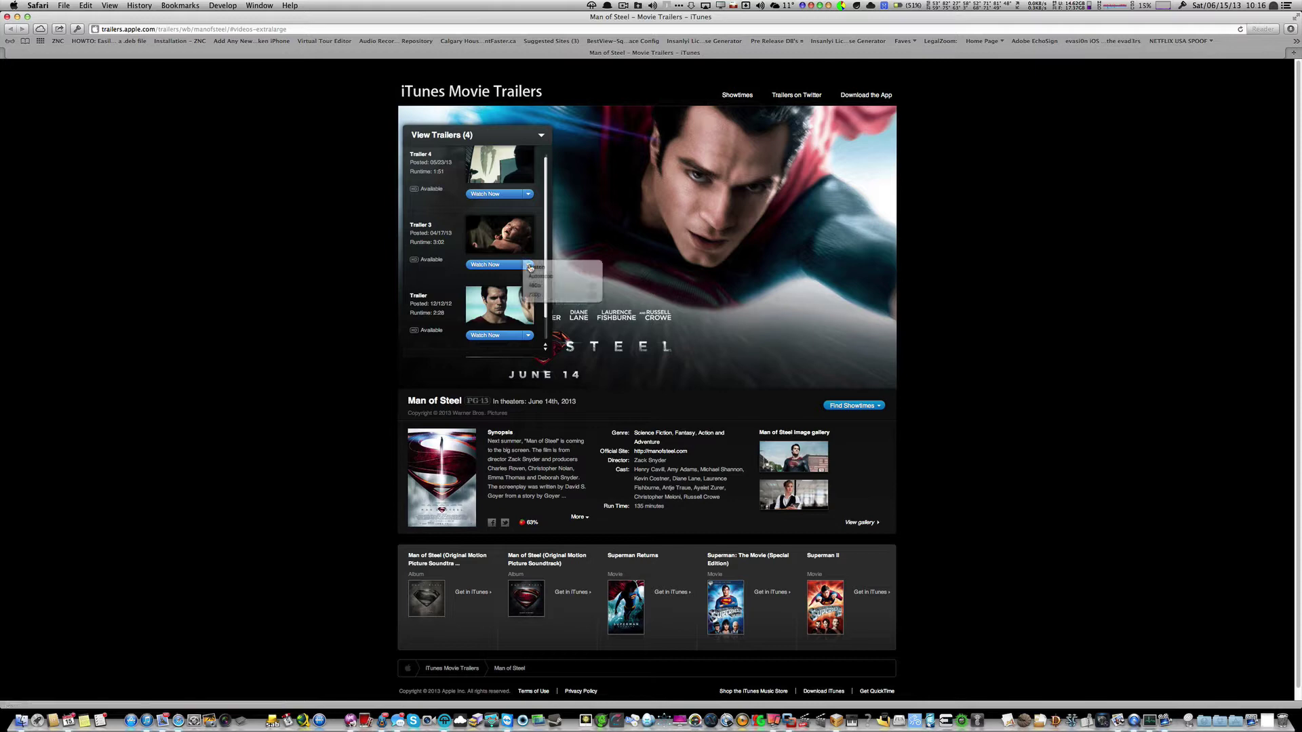
{"action": "left_click", "coordinate": [236, 323]}
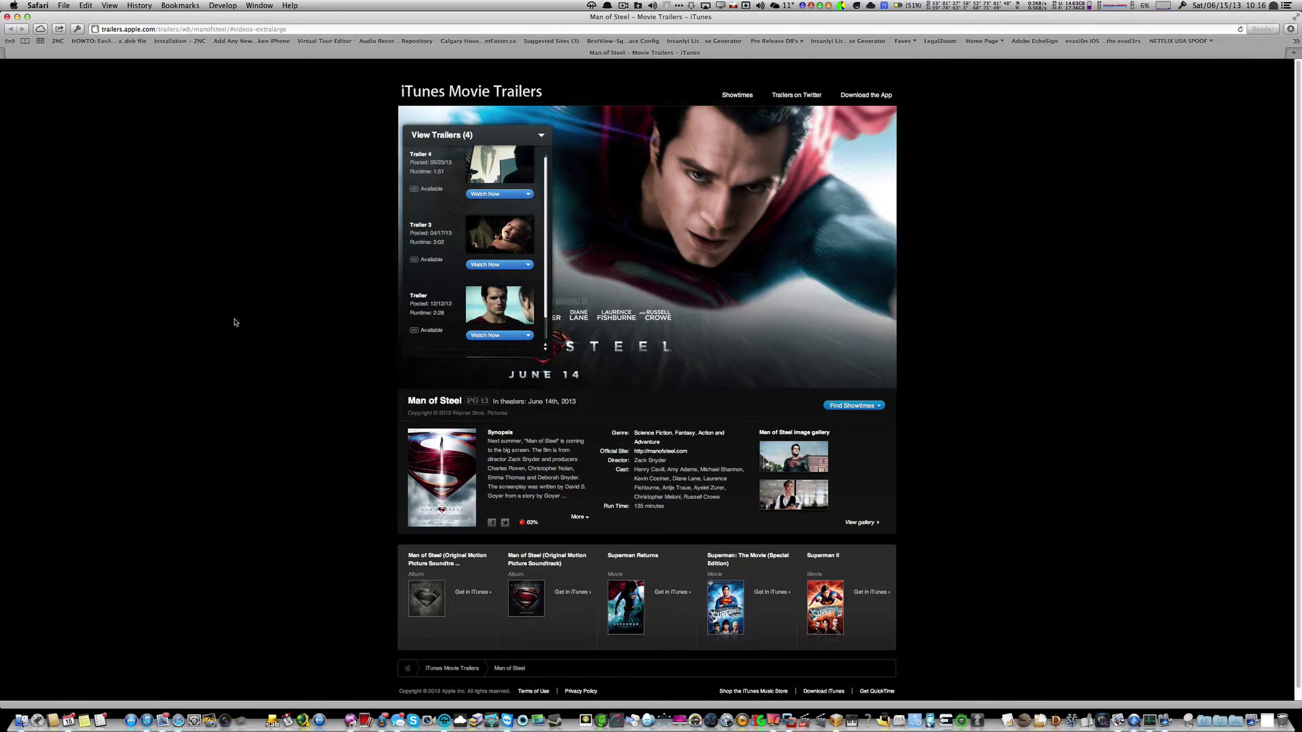
Step: With the Web Inspector open, play Trailer 3 in 720p using Option-click
{"action": "key", "text": "alt+super+i"}
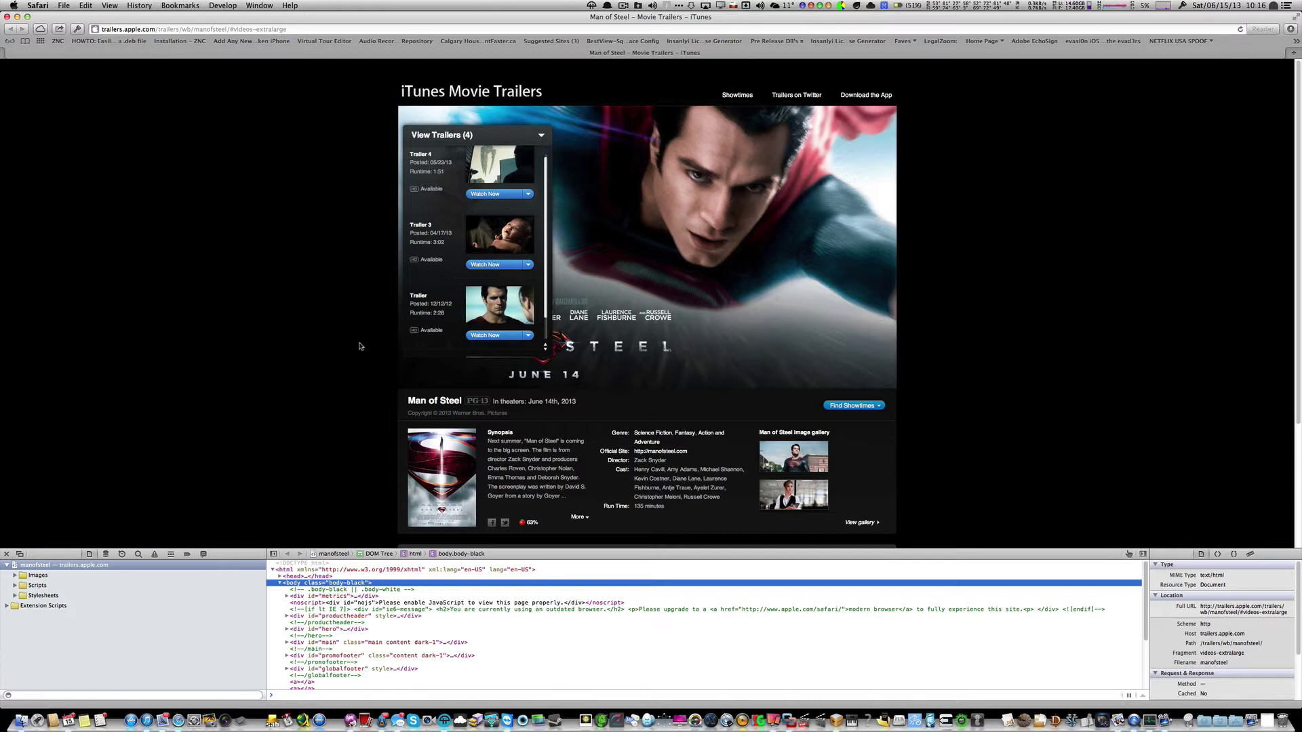
{"action": "left_click", "coordinate": [529, 266]}
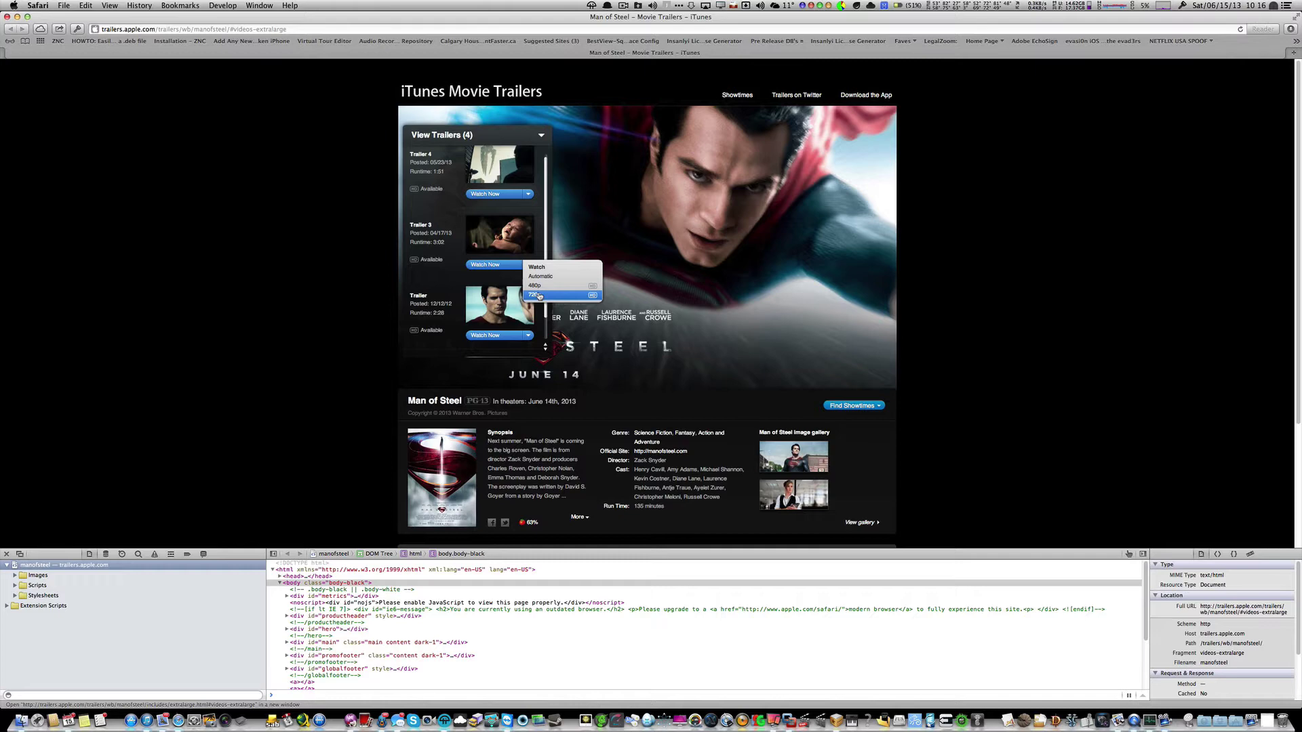
{"action": "key", "text": "alt"}
{"action": "left_click", "coordinate": [535, 295], "text": "alt"}
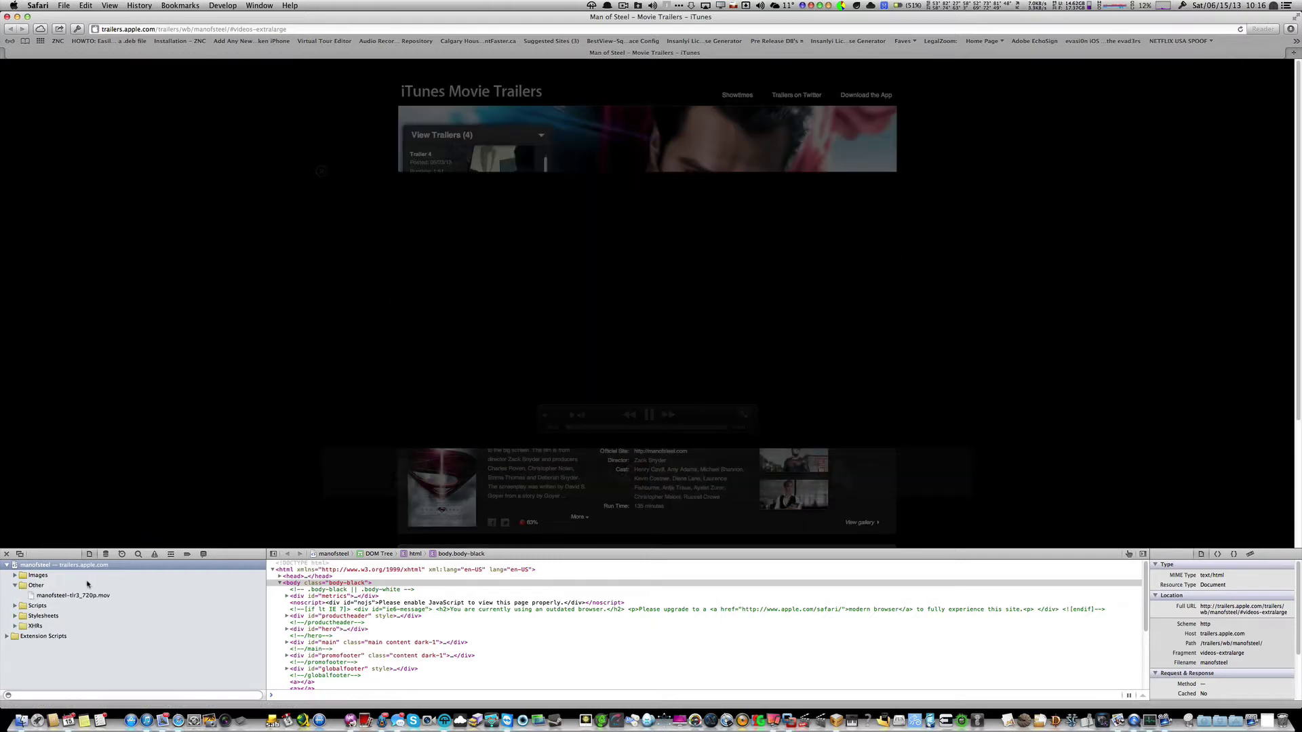
Step: Lower the volume and open manofsteel-tlr3_720p.mov from the Web Inspector's Other resources
{"action": "left_click", "coordinate": [556, 416]}
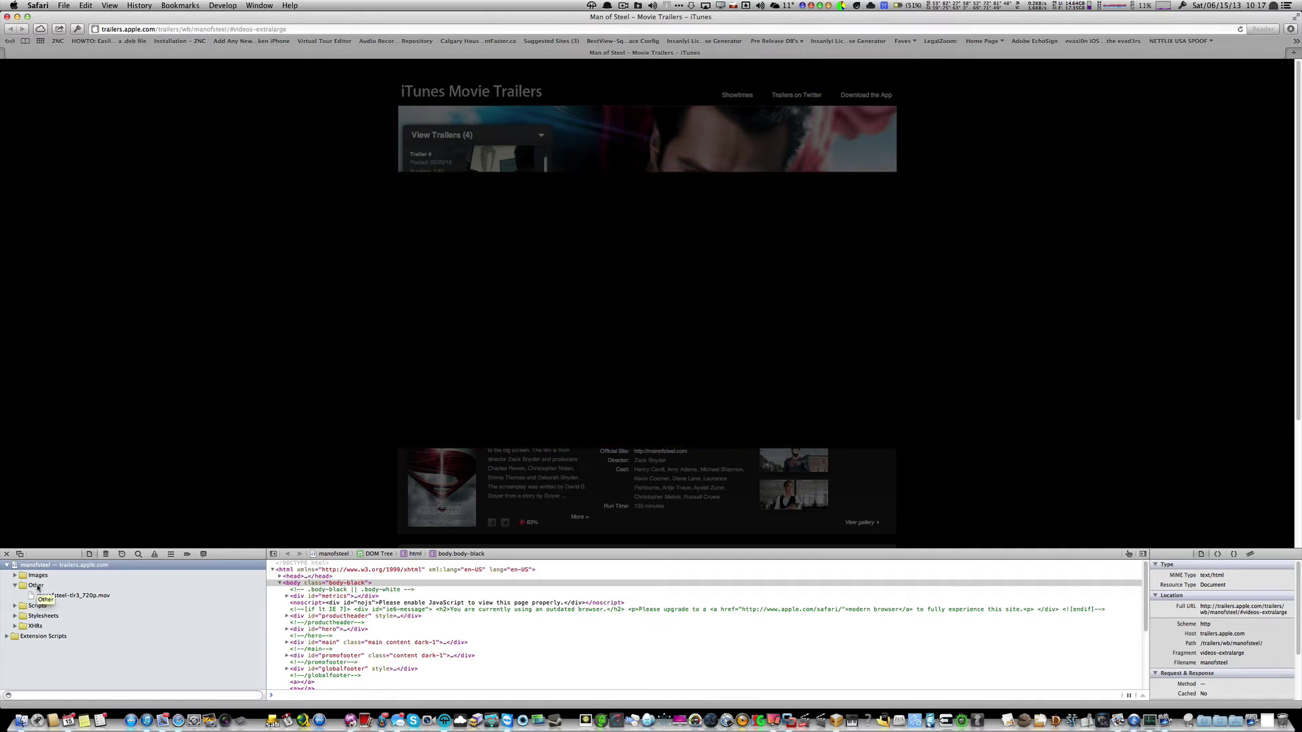
{"action": "mouse_move", "coordinate": [557, 418]}
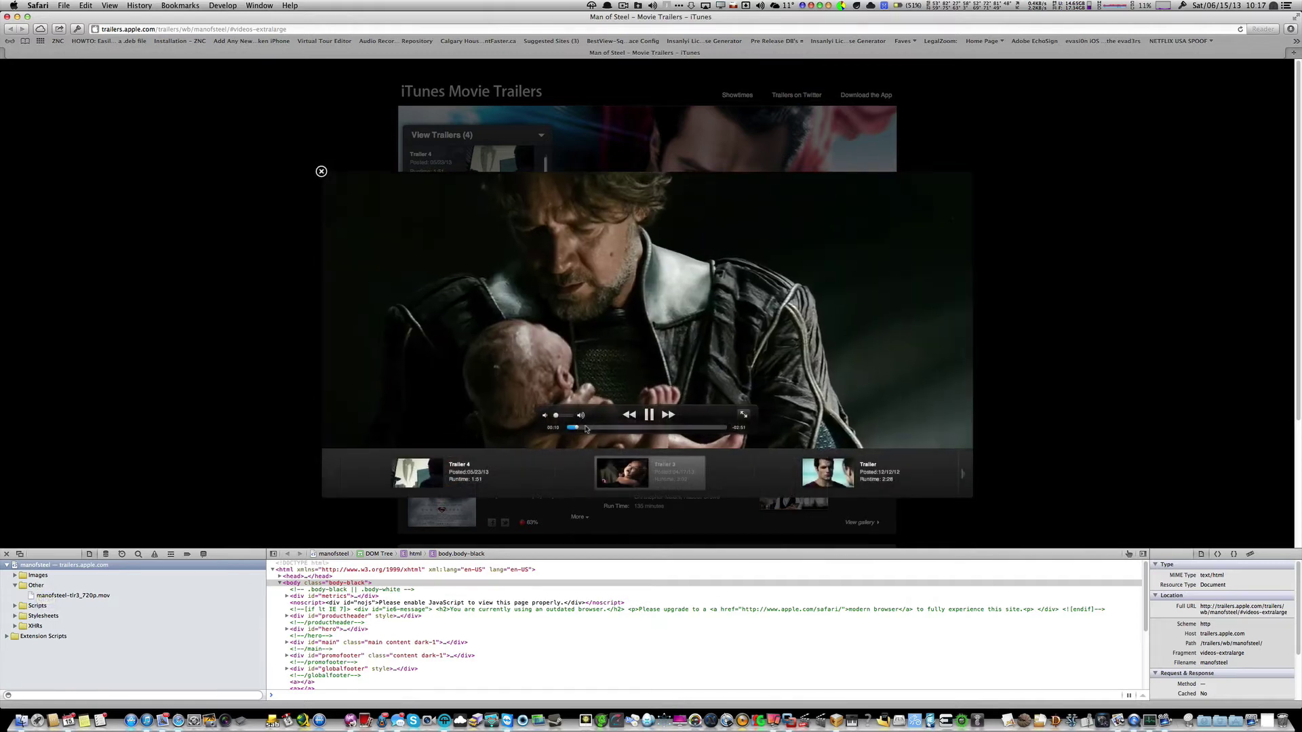
{"action": "left_click", "coordinate": [44, 597]}
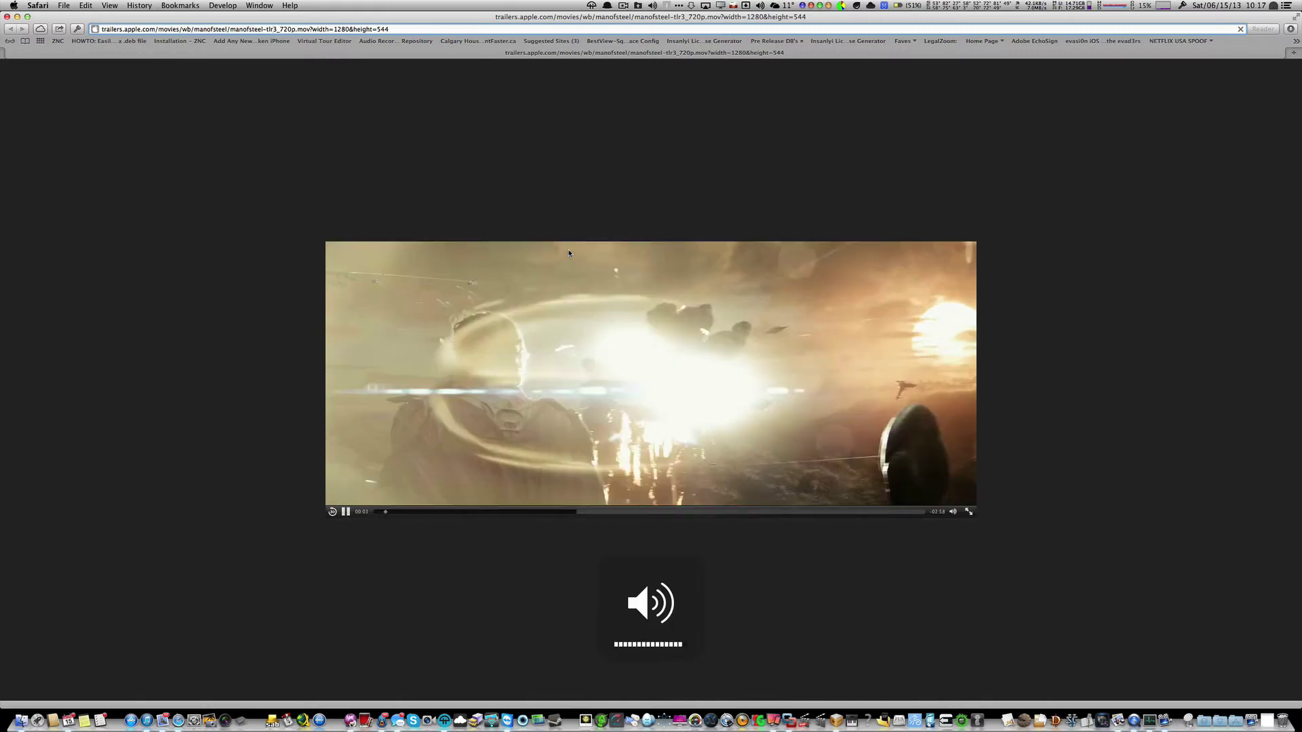
Step: Edit the address to drop '?width=1280&height=544' and load the 1080p .mov instead of 720p
{"action": "mouse_move", "coordinate": [952, 511]}
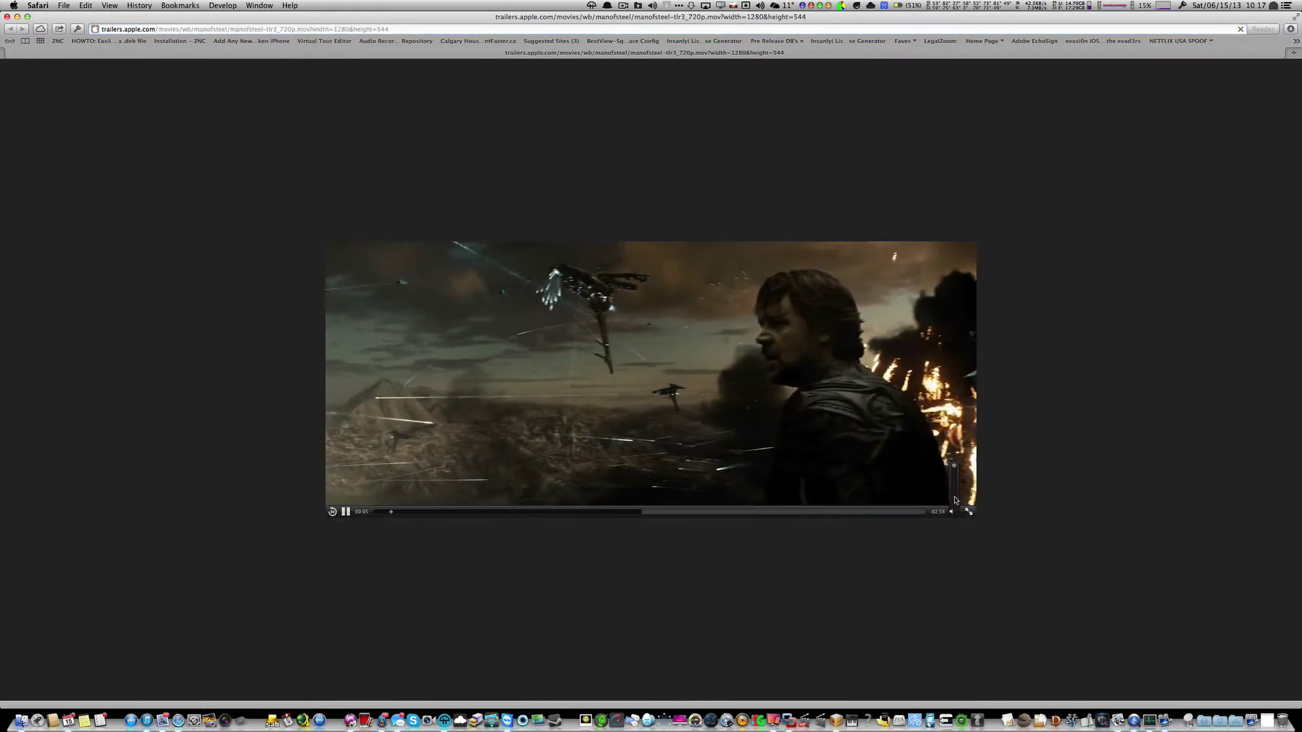
{"action": "left_click", "coordinate": [273, 29]}
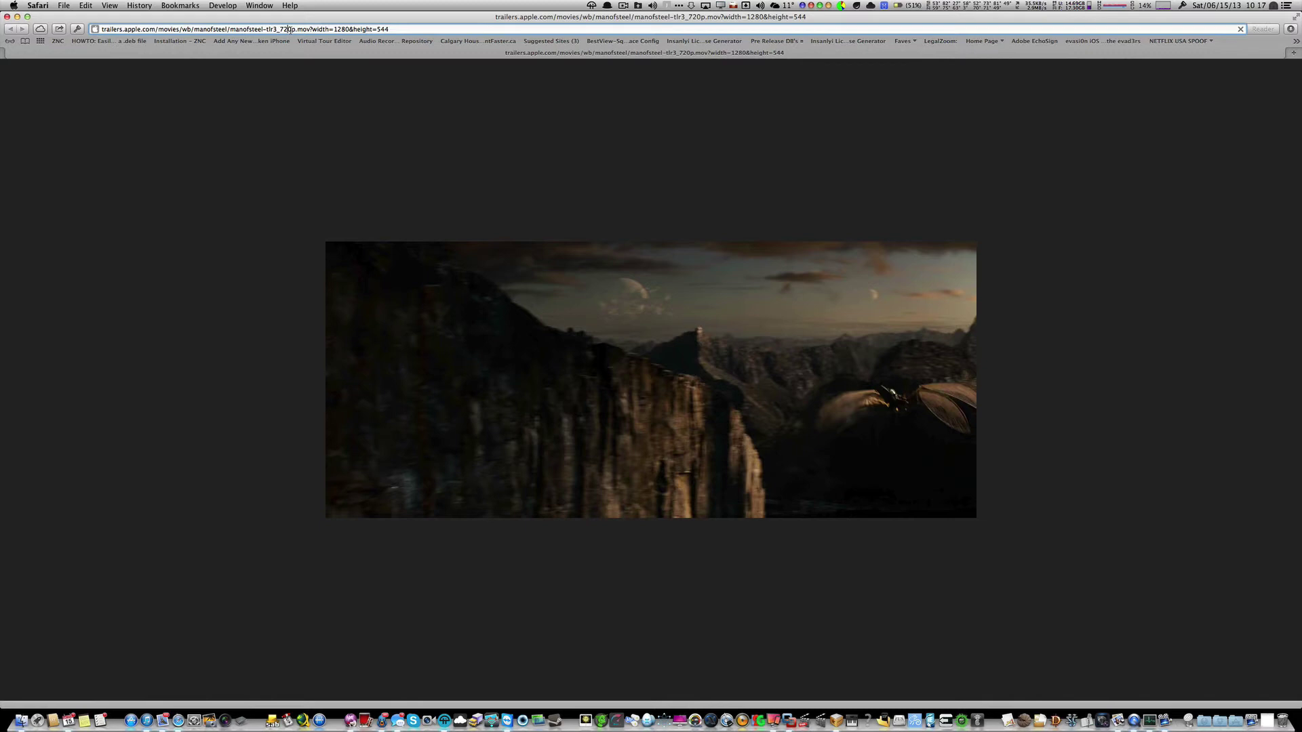
{"action": "left_click", "coordinate": [301, 29]}
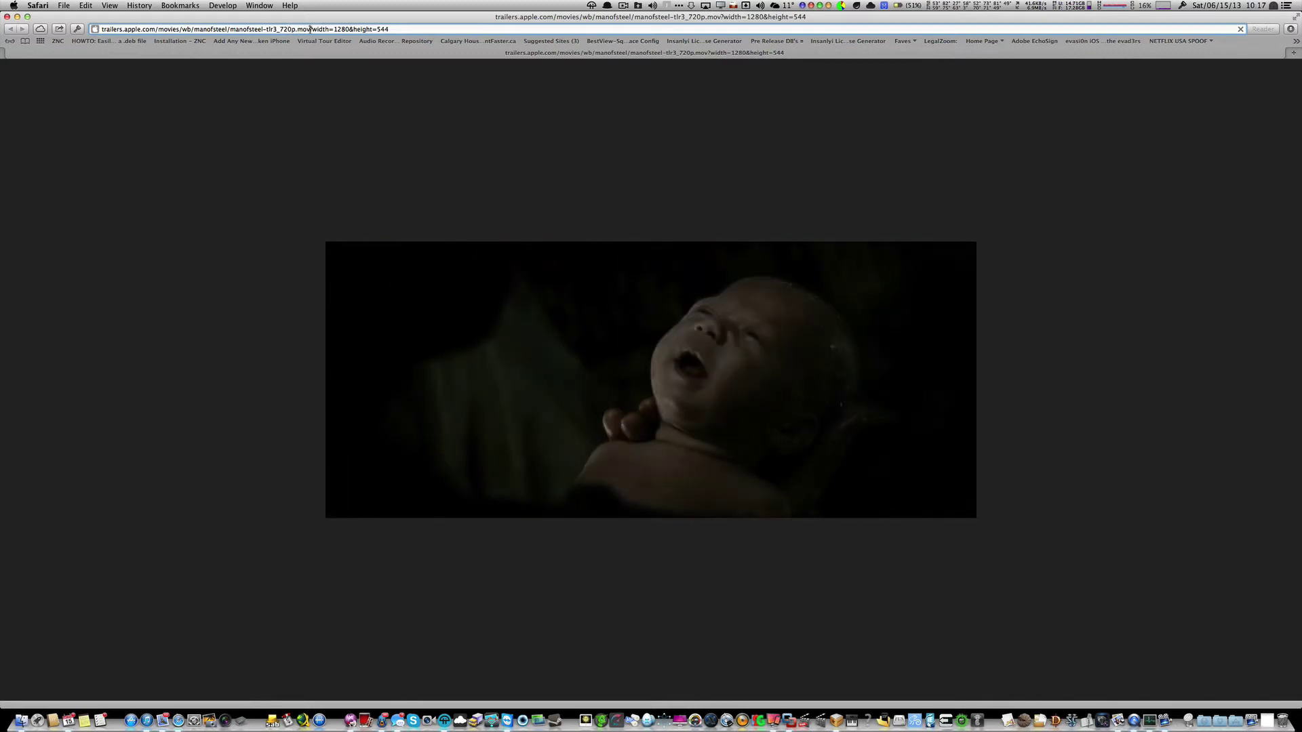
{"action": "left_click_drag", "start_coordinate": [310, 29], "coordinate": [428, 29]}
{"action": "key", "text": "BackSpace"}
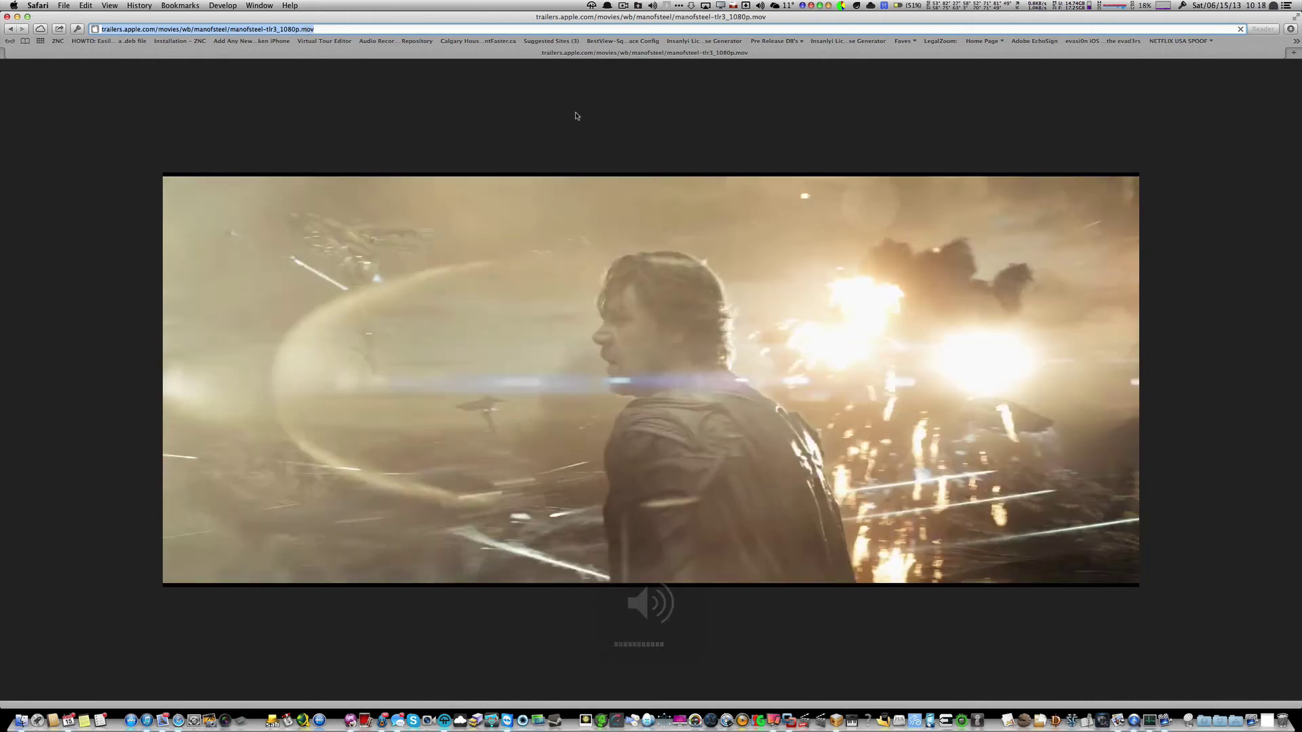
Step: Pause the 1080p trailer and copy its trailers.apple.com address from the address bar
{"action": "mouse_move", "coordinate": [1074, 527]}
{"action": "left_click", "coordinate": [1131, 581]}
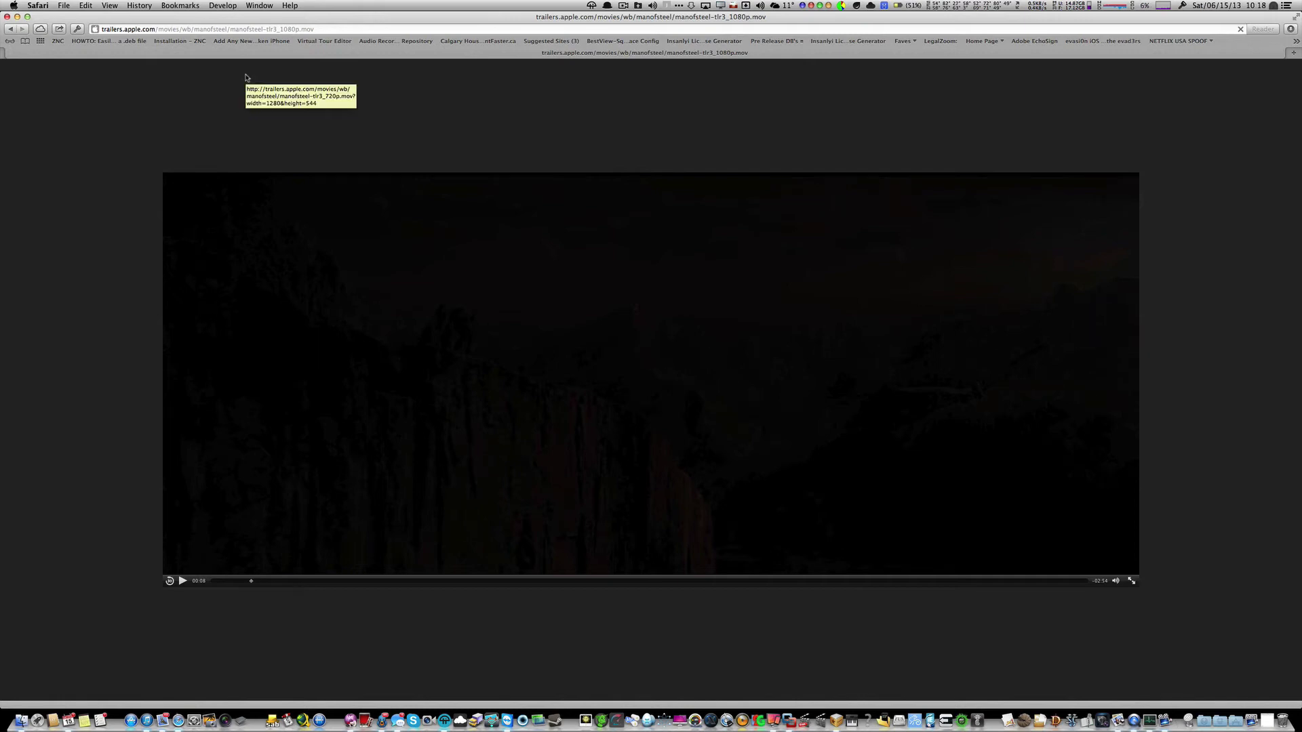
{"action": "left_click", "coordinate": [315, 30]}
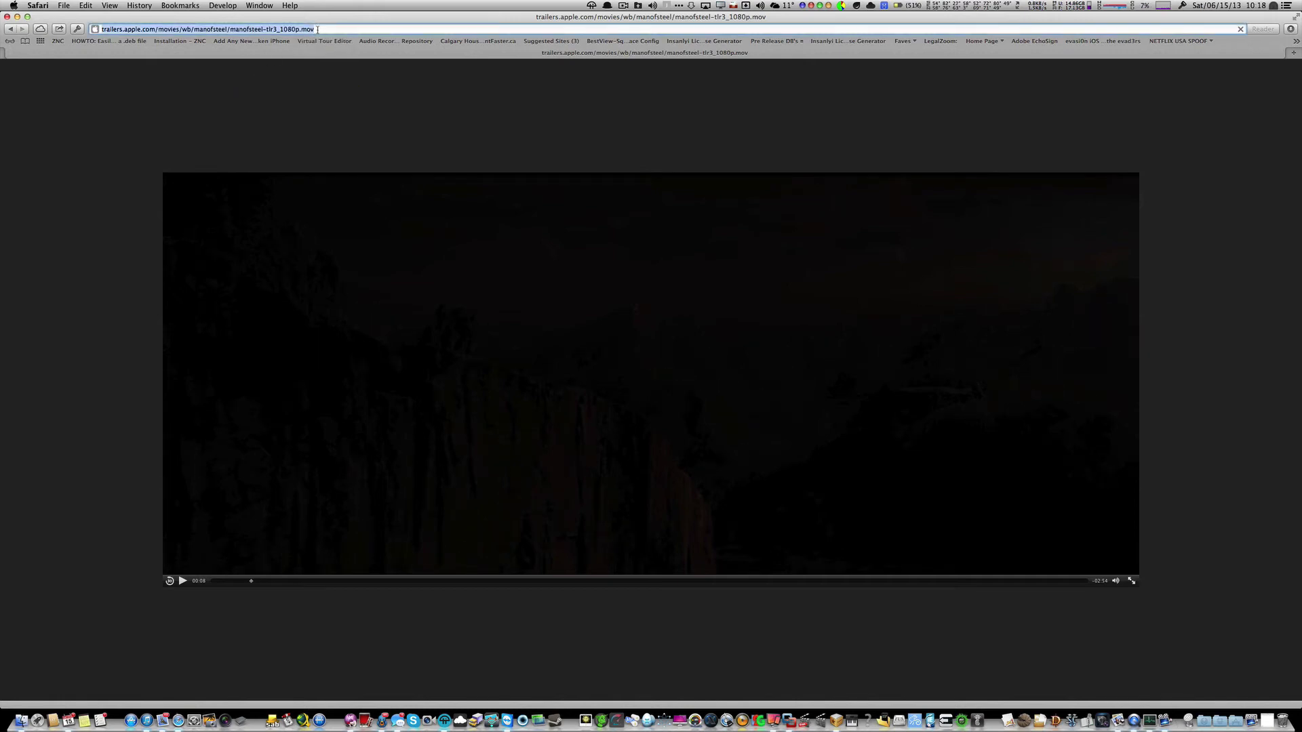
{"action": "right_click", "coordinate": [317, 29]}
{"action": "left_click", "coordinate": [339, 83]}
{"action": "left_click", "coordinate": [282, 131]}
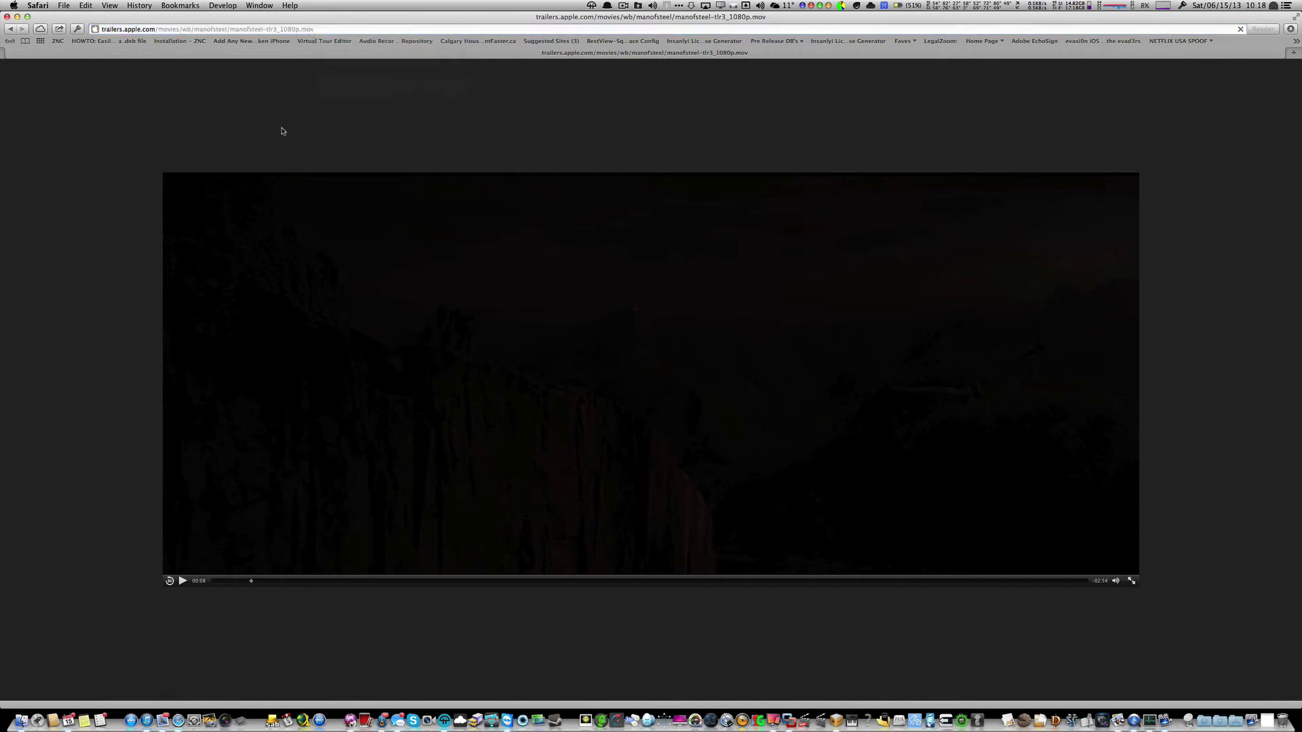
Step: Launch QuickTime Player by typing 'quic' in the launcher
{"action": "key", "text": "alt+space"}
{"action": "type", "text": "quic"}
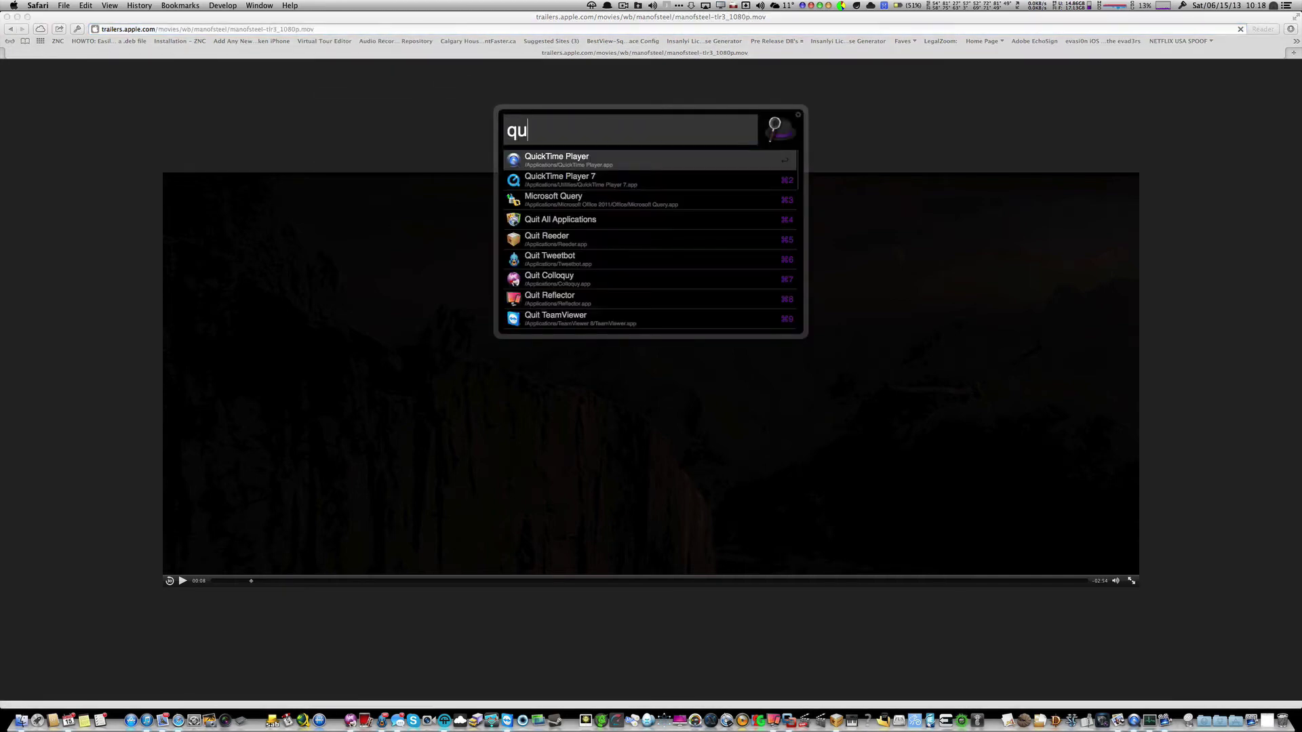
{"action": "key", "text": "Return"}
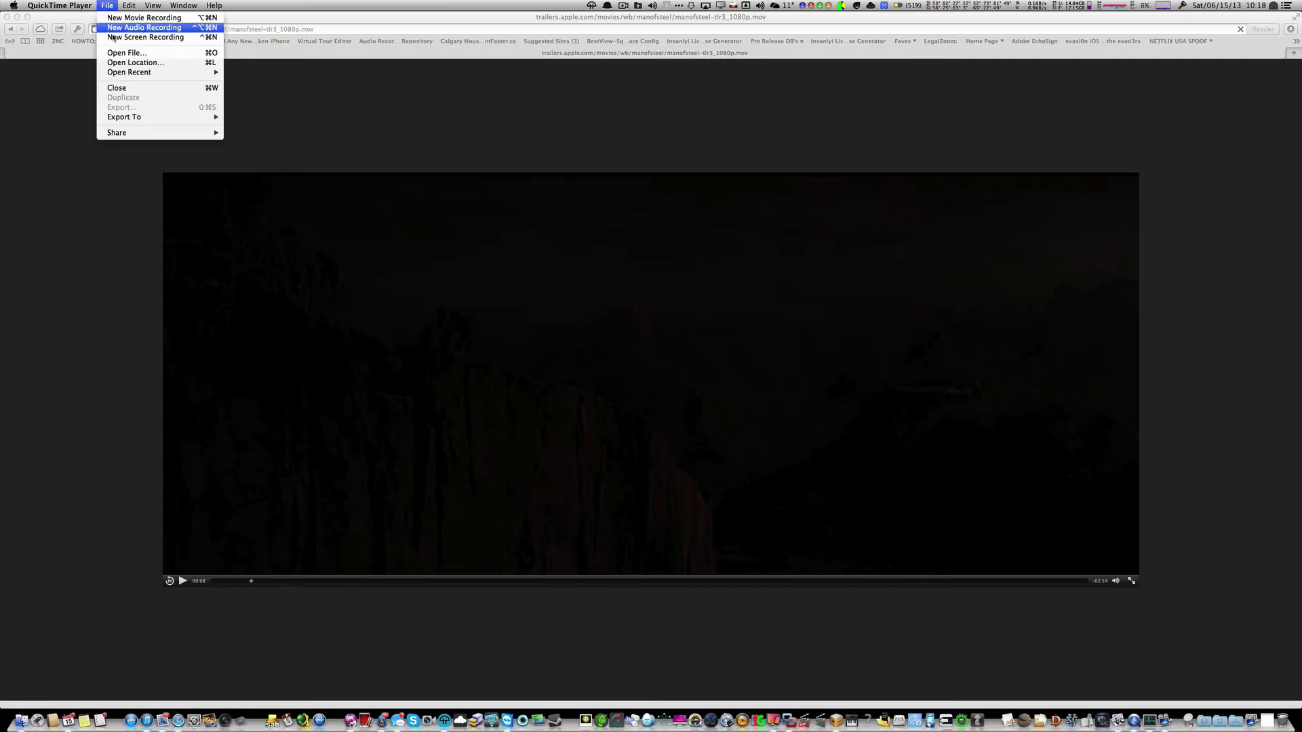
Step: Open the copied 1080p trailer address through File > Open Location
{"action": "left_click", "coordinate": [125, 63]}
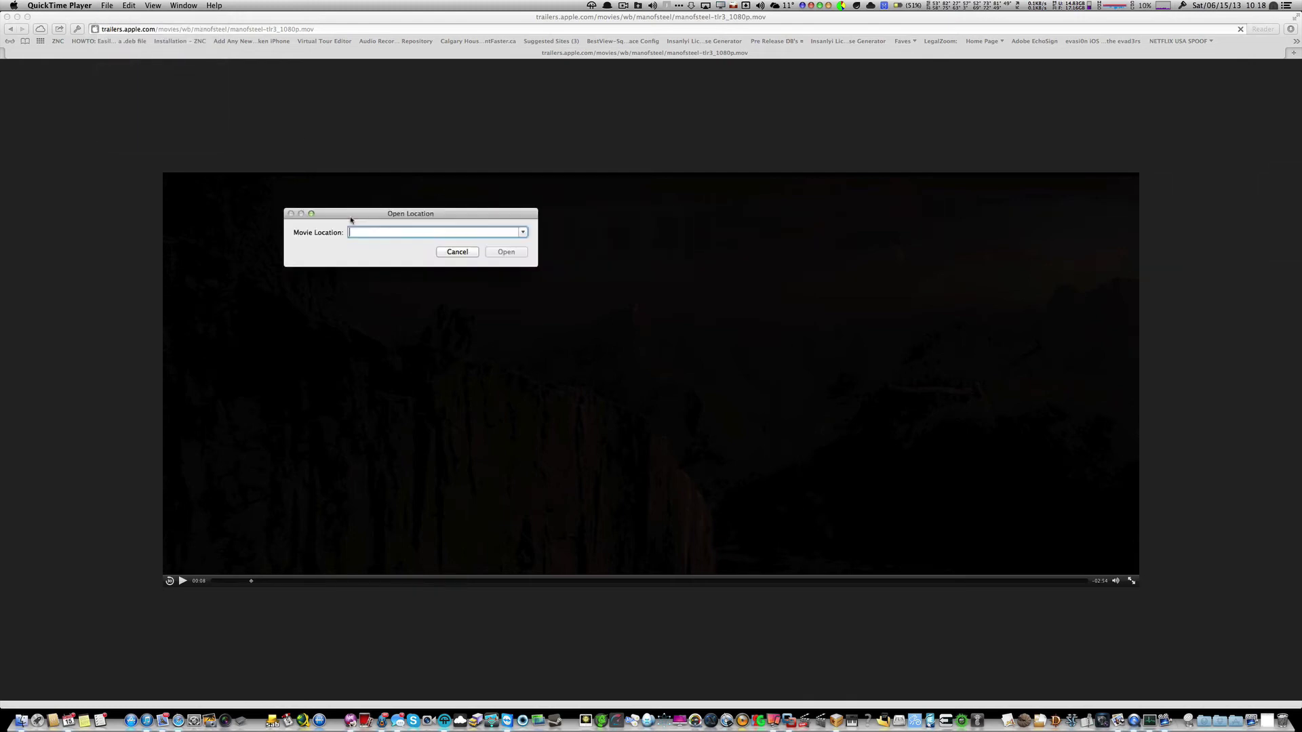
{"action": "key", "text": "super+v"}
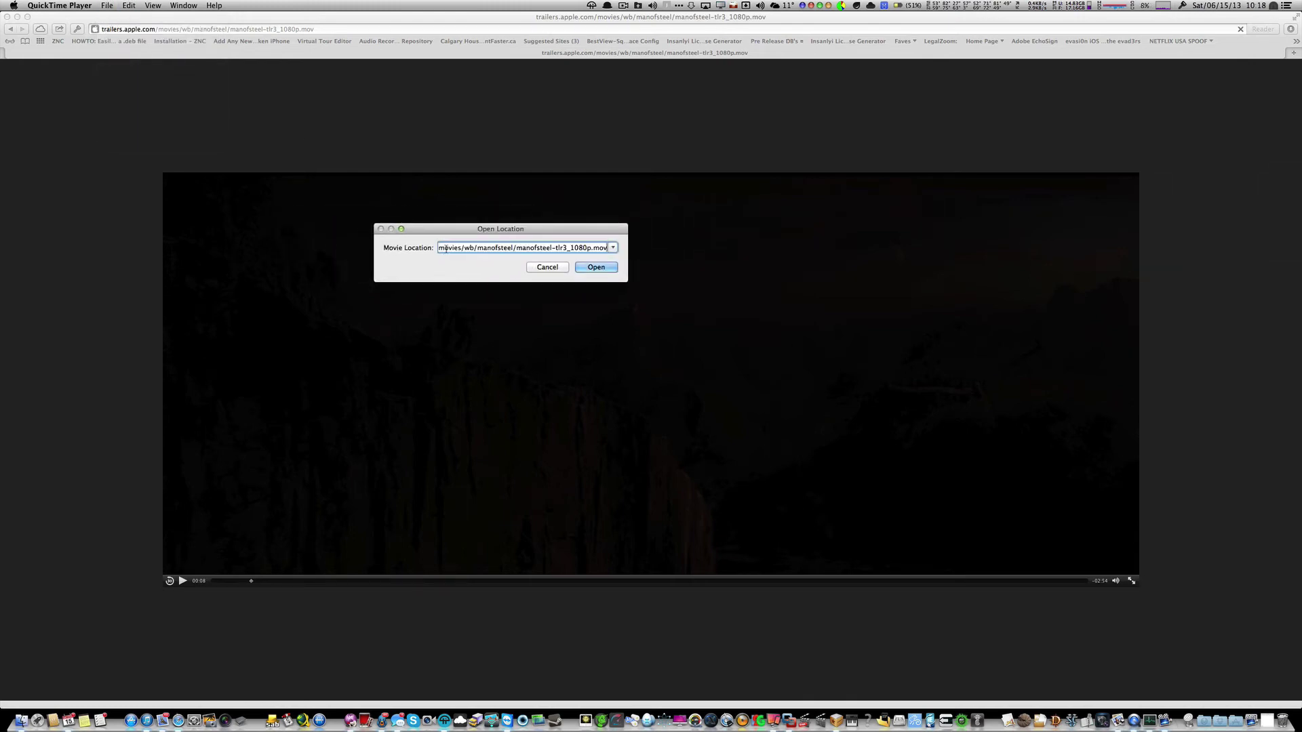
{"action": "left_click", "coordinate": [596, 267]}
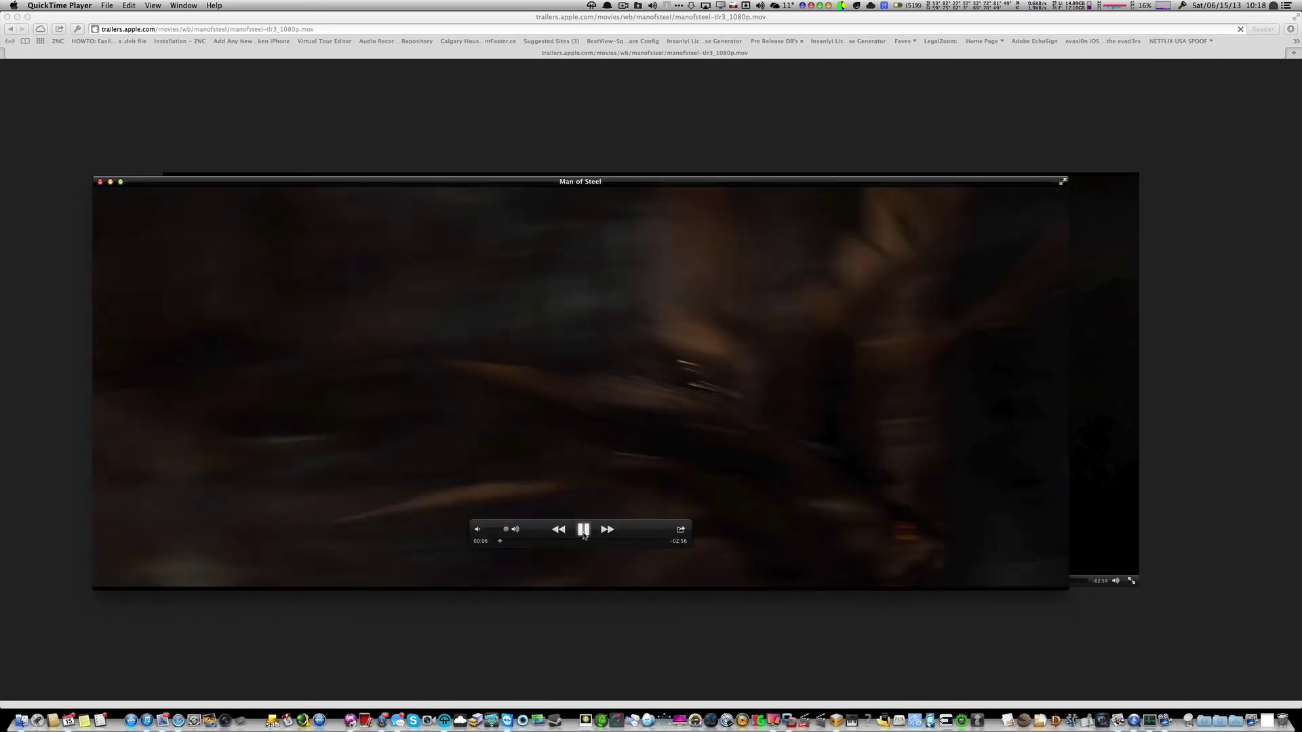
Step: Pause at 00:06 and export as QuickTime movie 'Man of Steel.mov' to the Desktop
{"action": "left_click", "coordinate": [584, 530]}
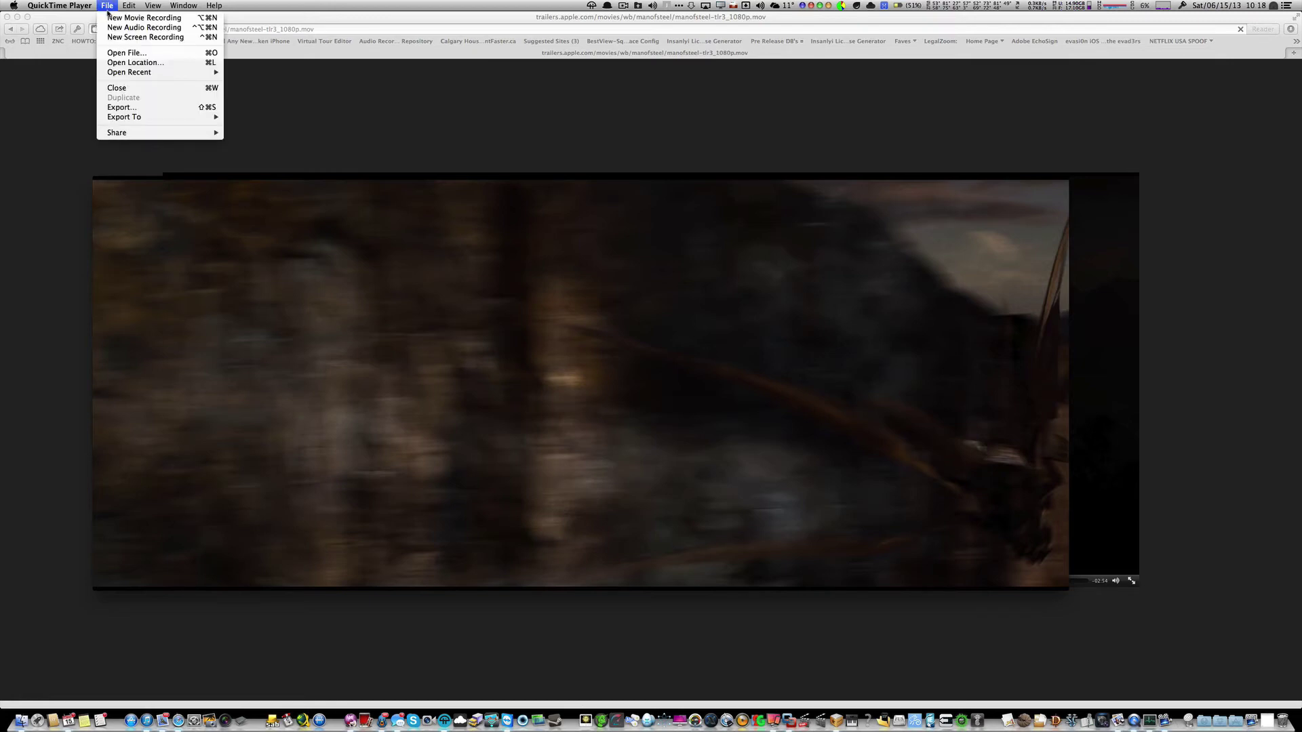
{"action": "left_click", "coordinate": [124, 109]}
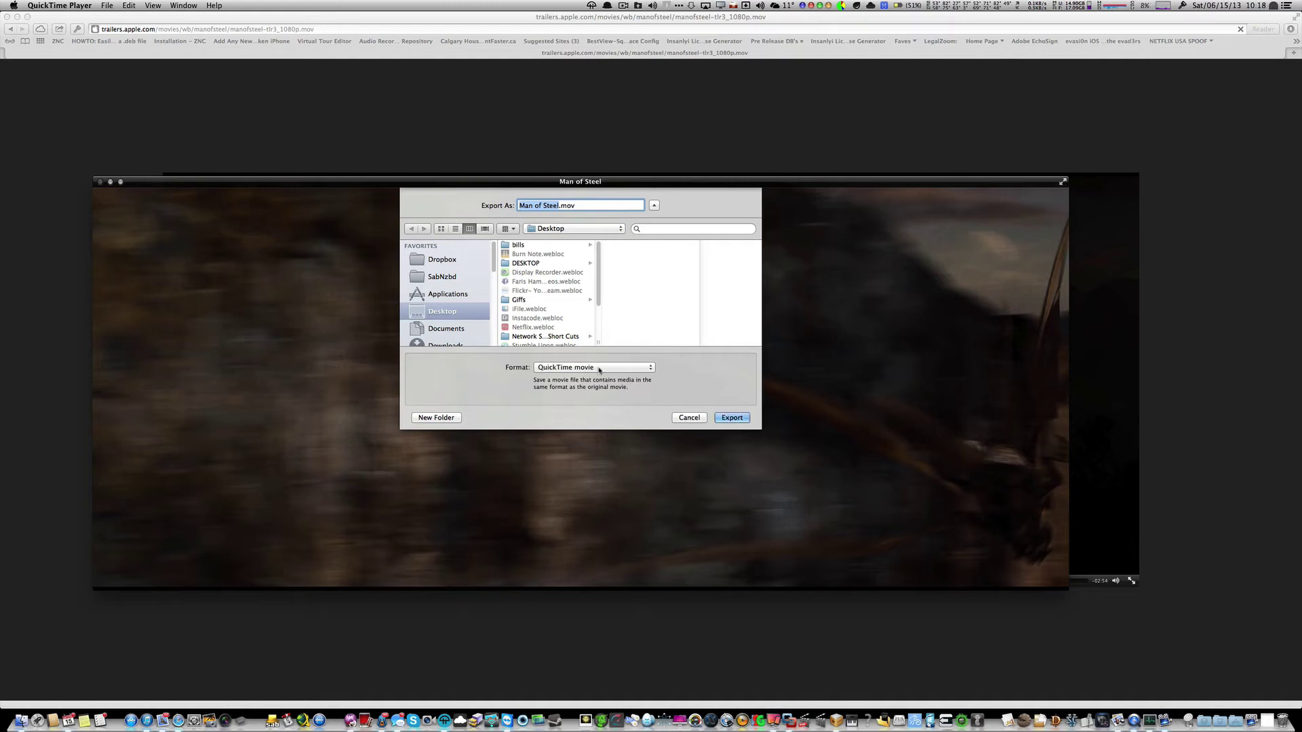
{"action": "left_click", "coordinate": [727, 419]}
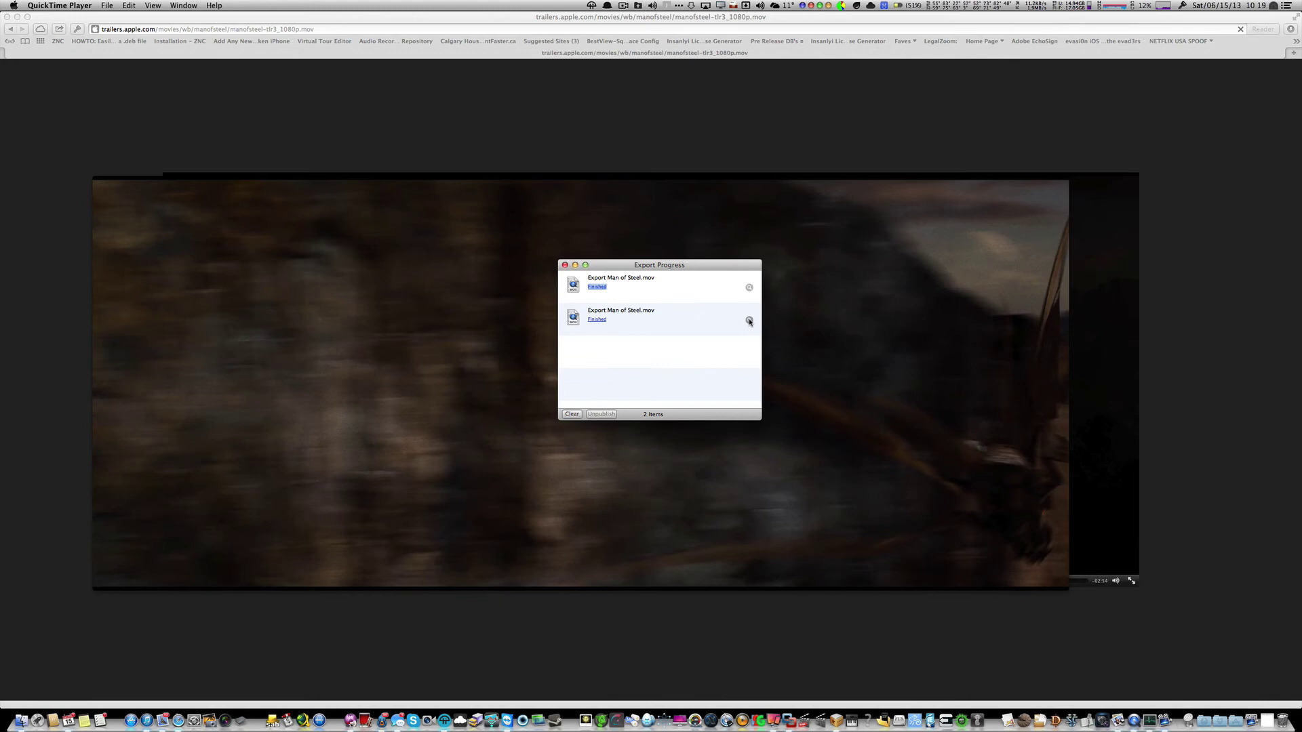
Step: Open and play the exported Man of Steel.mov, placing its desktop icon and windows centrally
{"action": "left_click", "coordinate": [749, 321]}
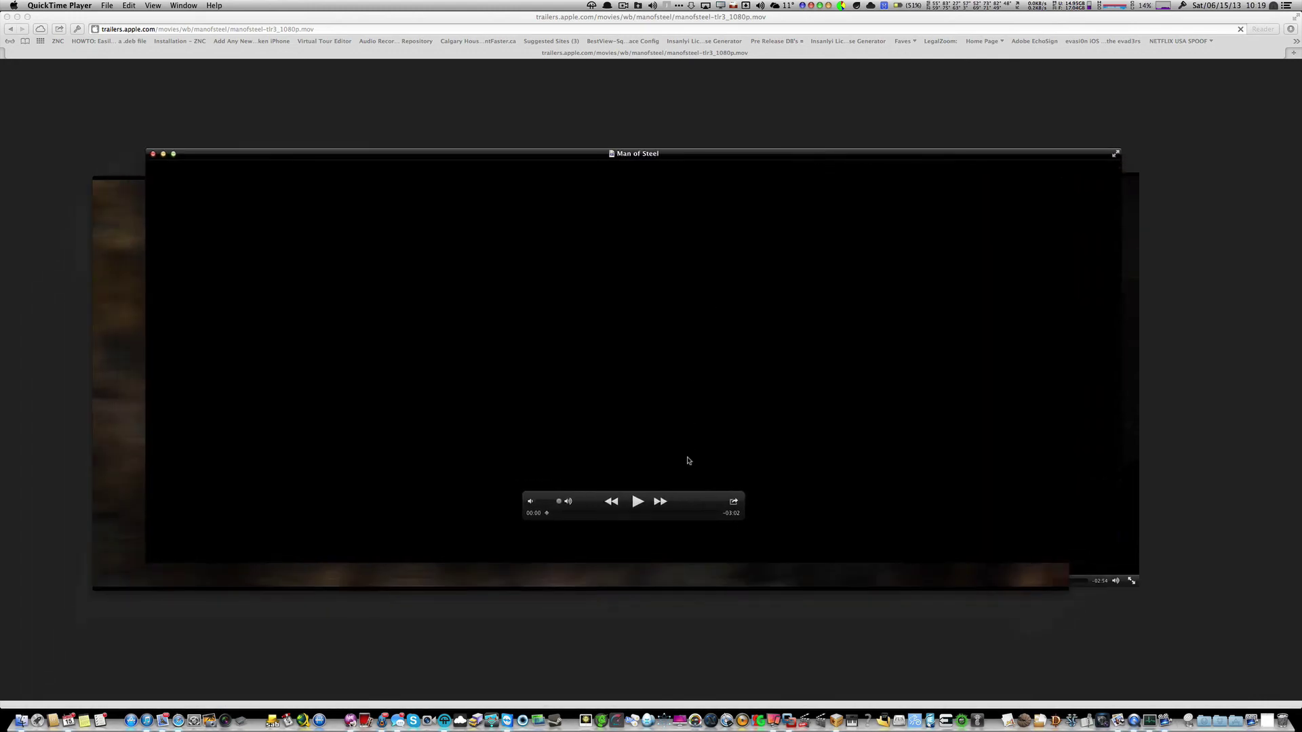
{"action": "left_click", "coordinate": [630, 503]}
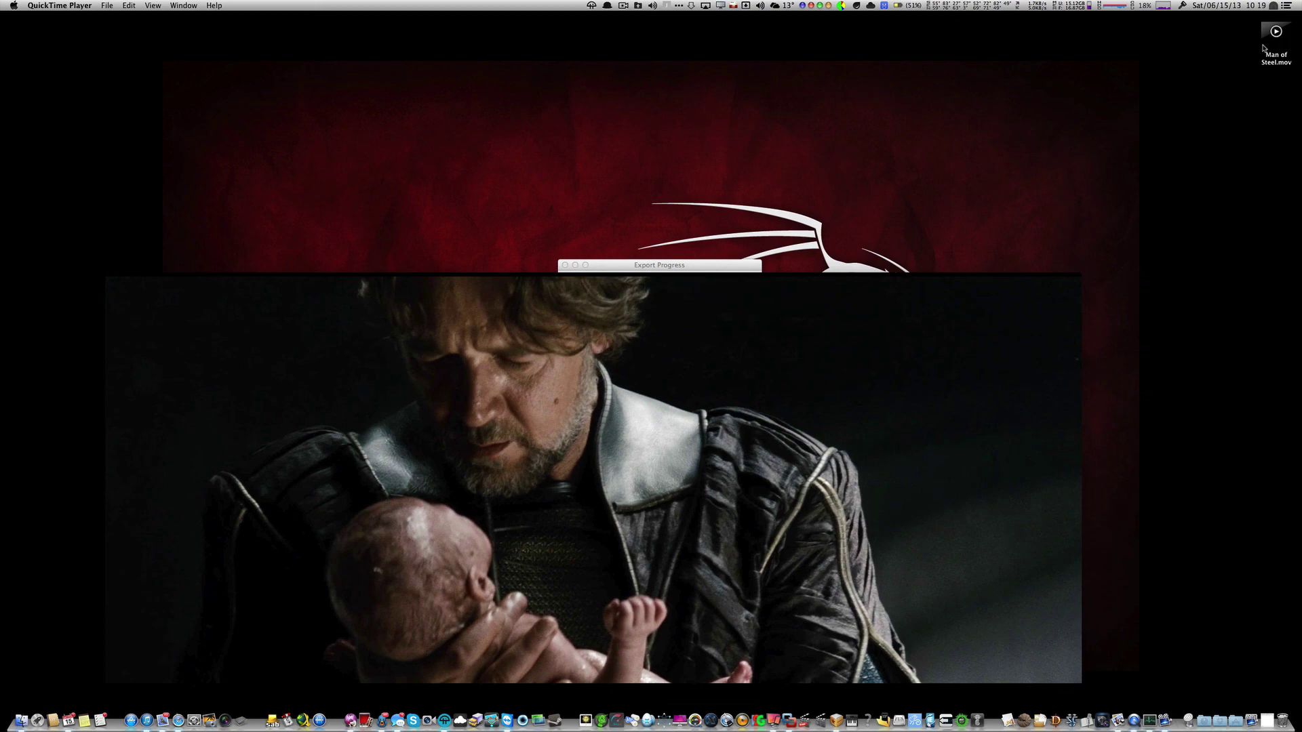
{"action": "left_click_drag", "start_coordinate": [1276, 38], "coordinate": [668, 144]}
{"action": "left_click", "coordinate": [633, 263]}
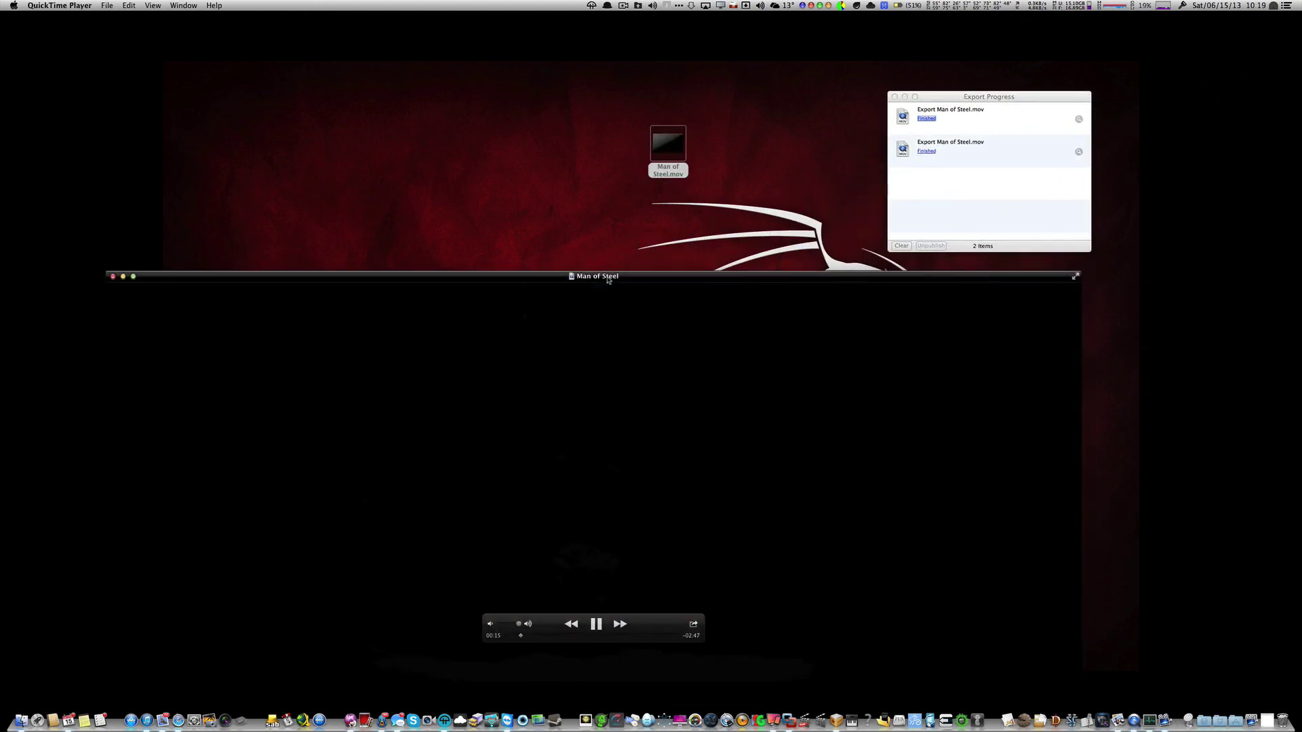
{"action": "left_click_drag", "start_coordinate": [603, 294], "coordinate": [647, 220]}
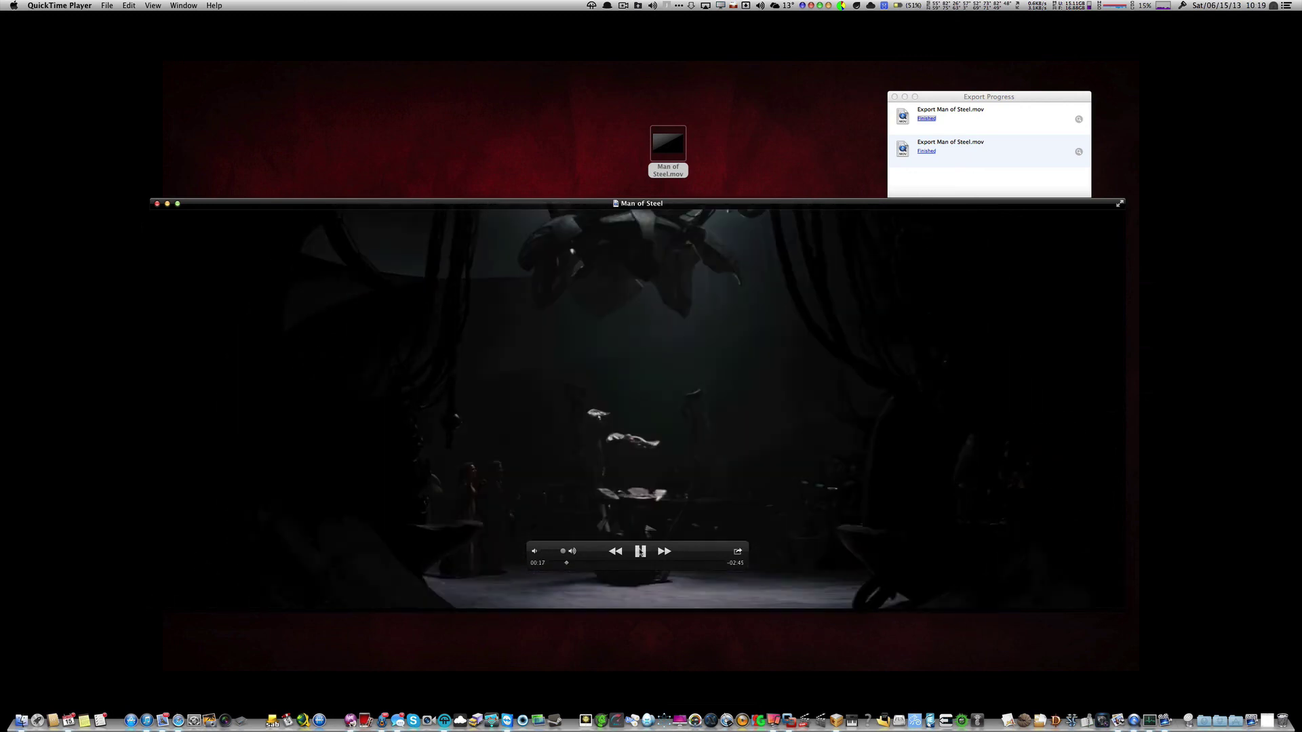
{"action": "left_click", "coordinate": [946, 98]}
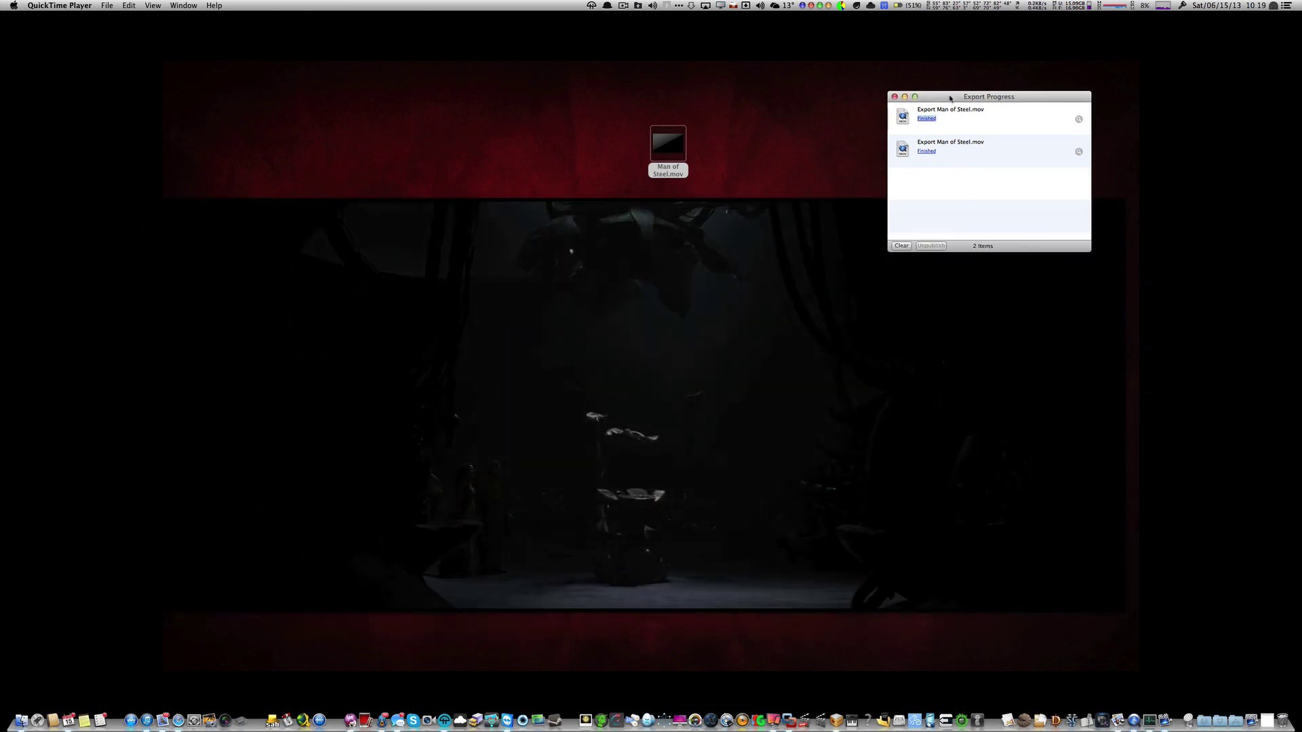